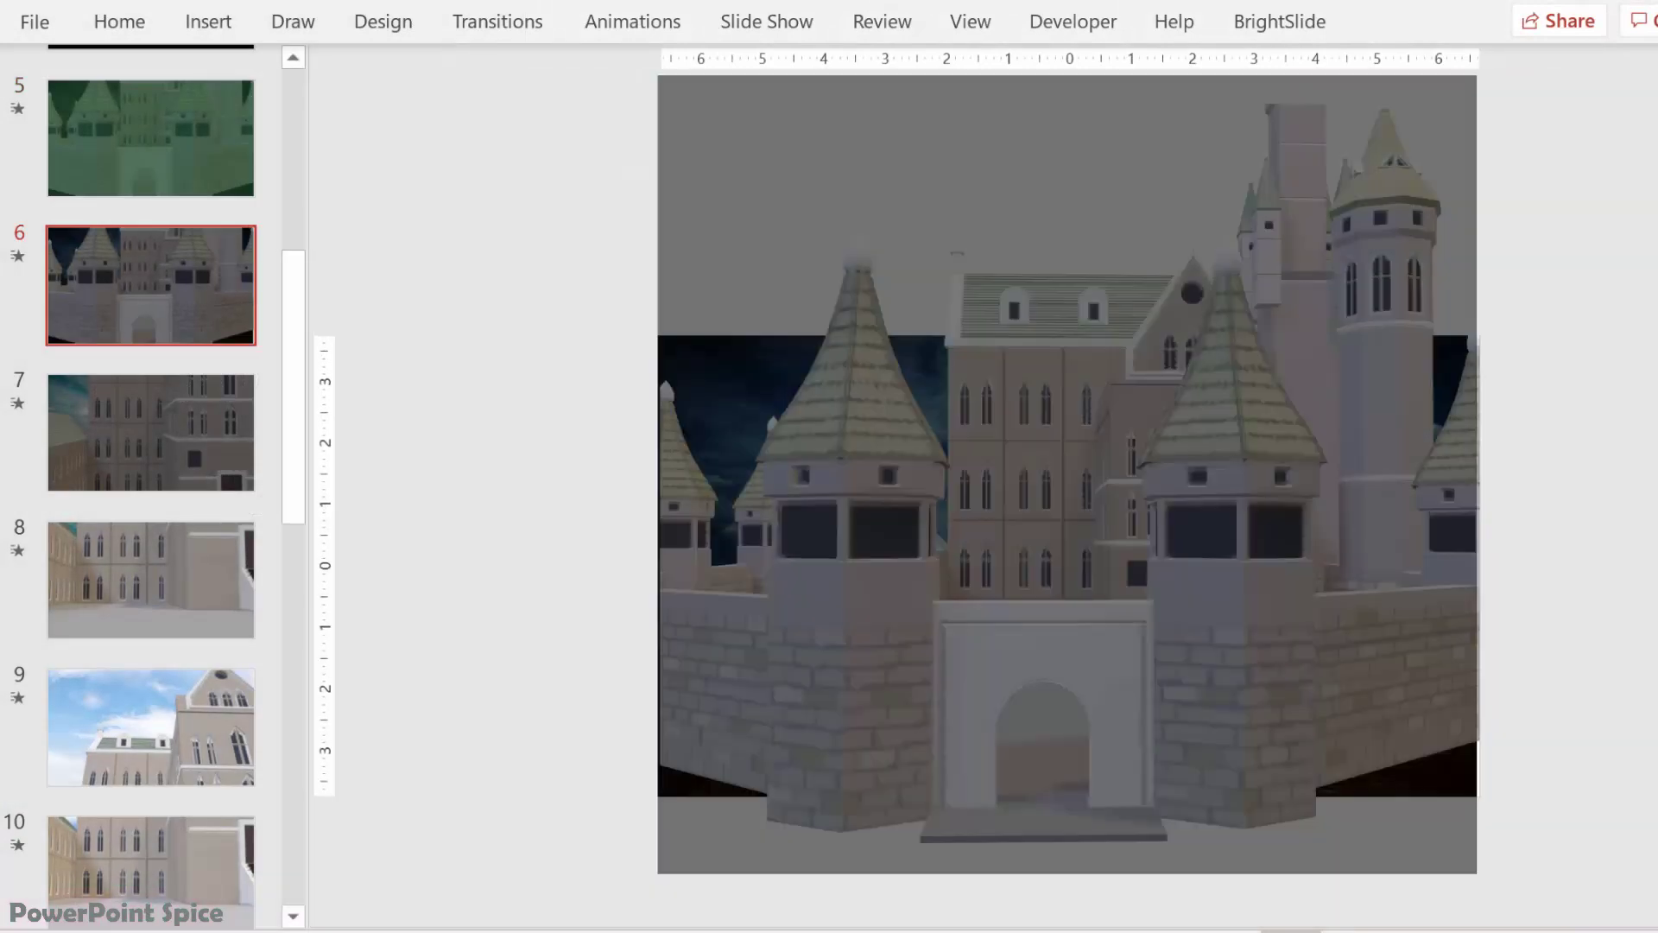
Page from slide 6 through the courtyard views to slide 11 with the knight
key("Down")
key("Down")
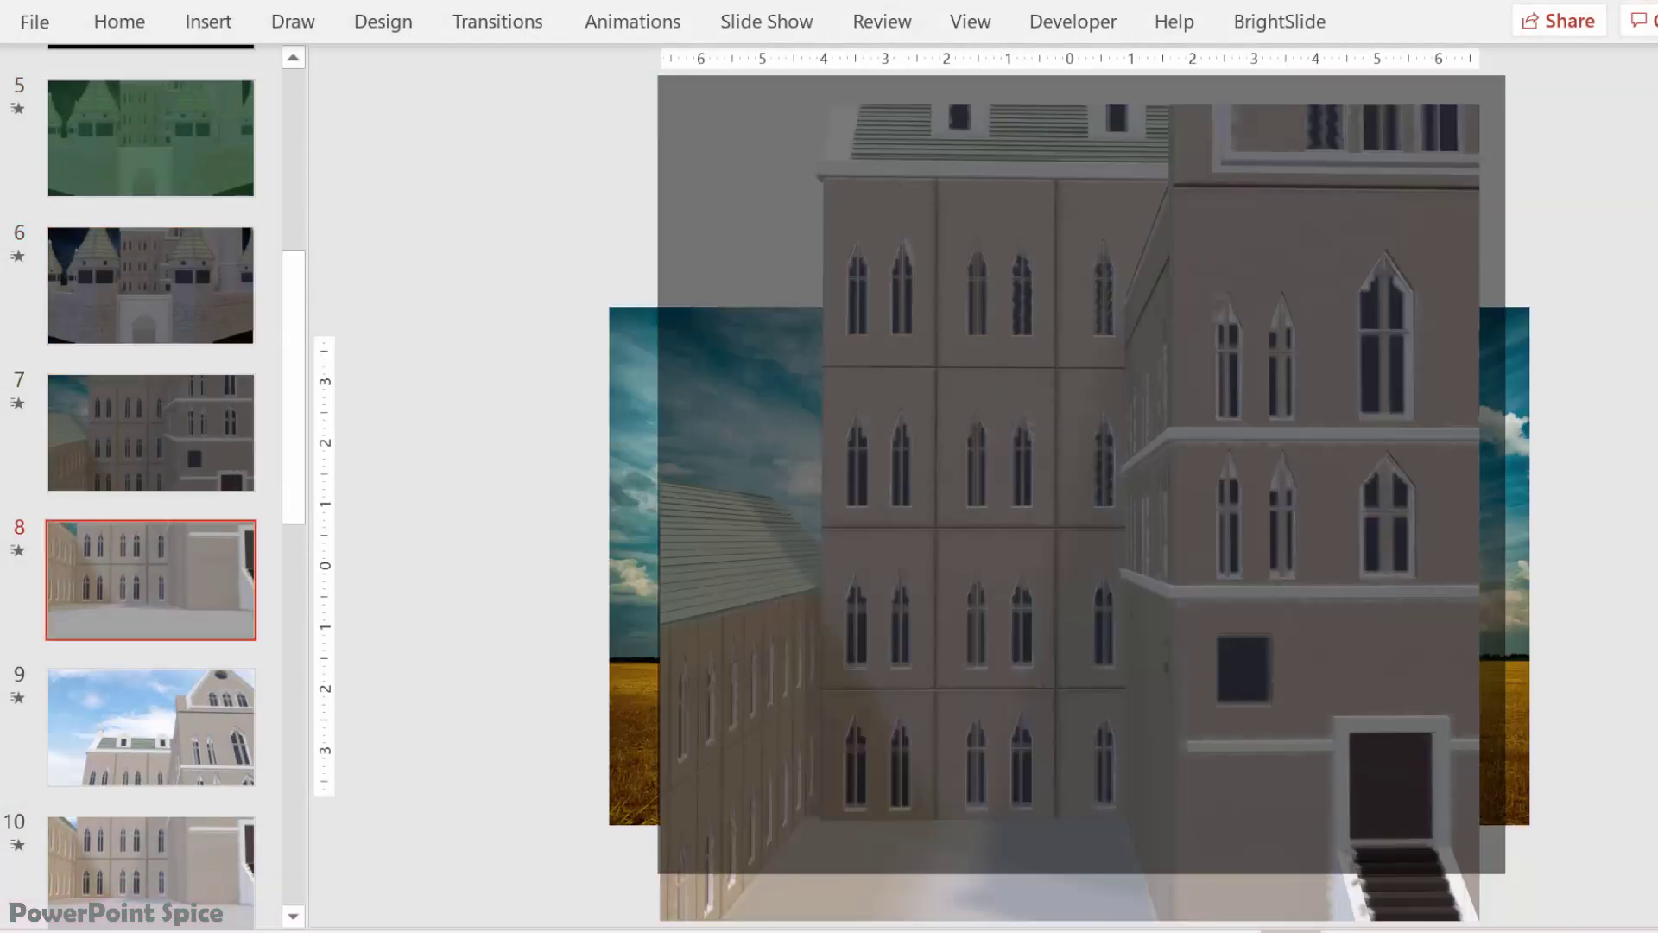
key("Down")
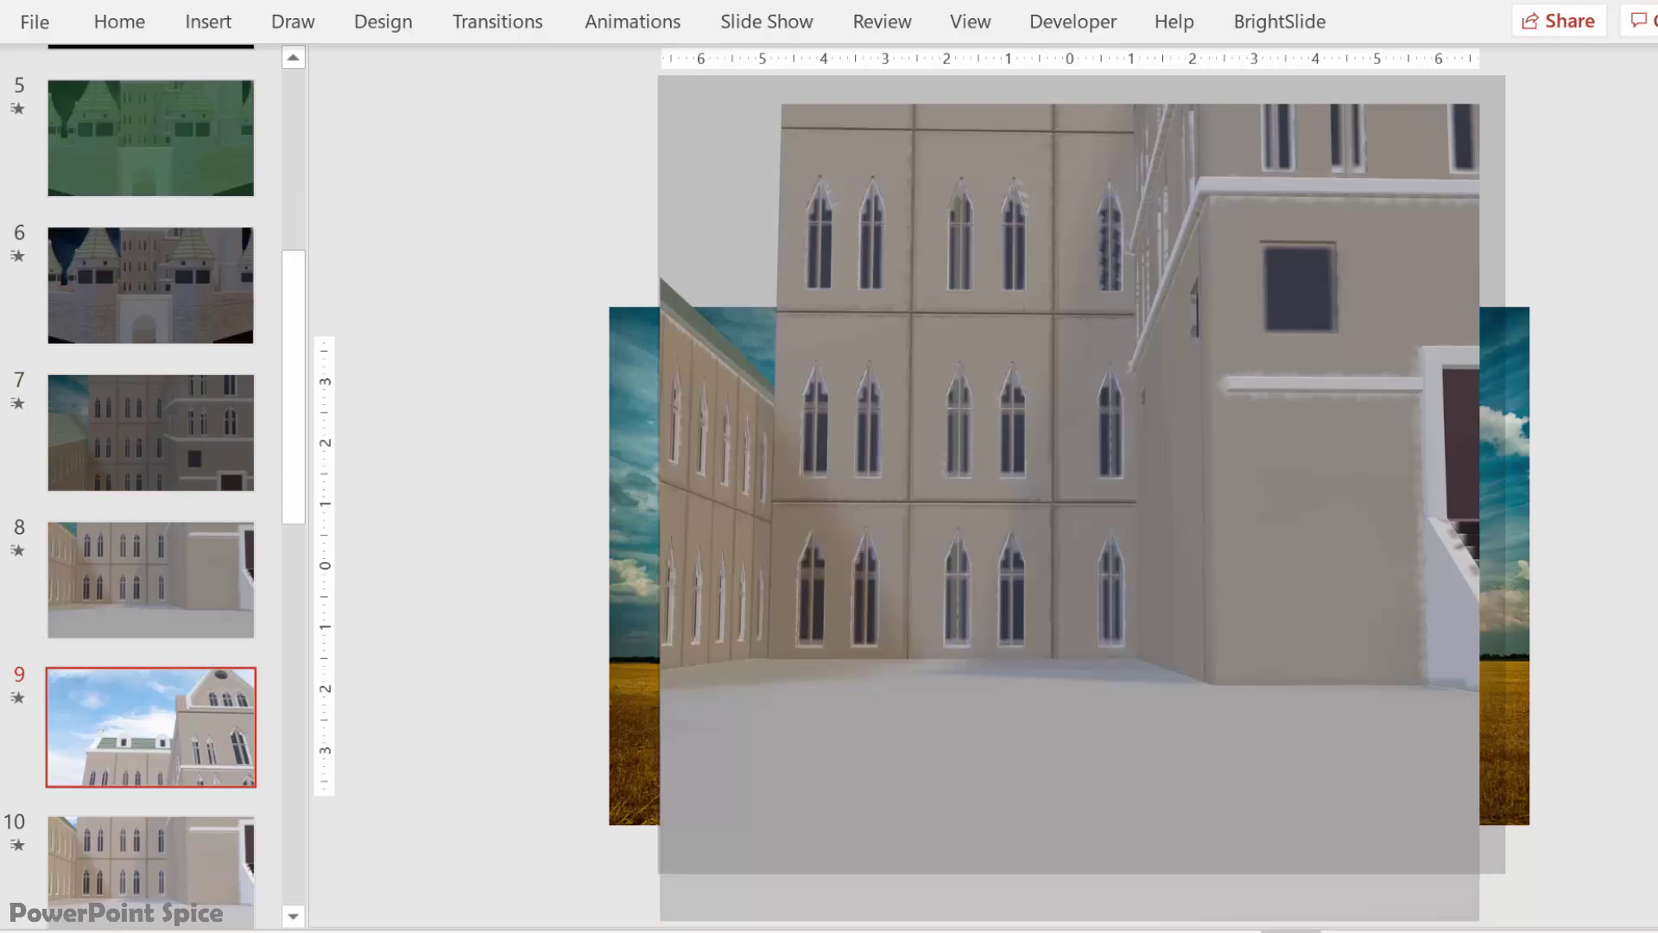
key("Down")
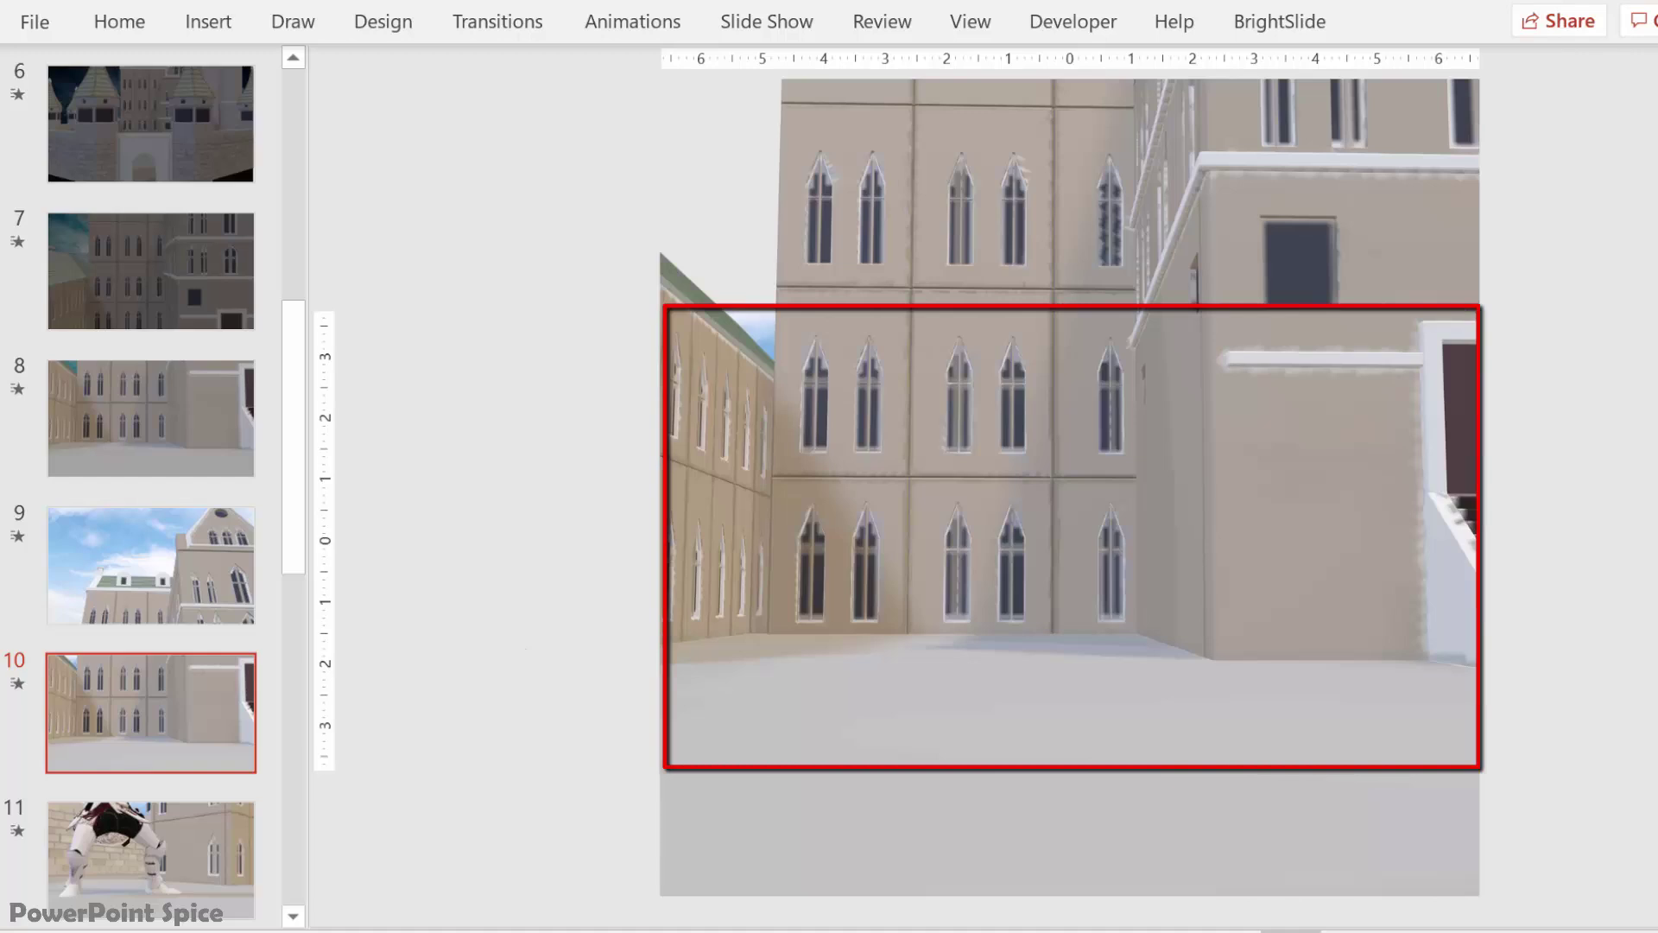
key("Down")
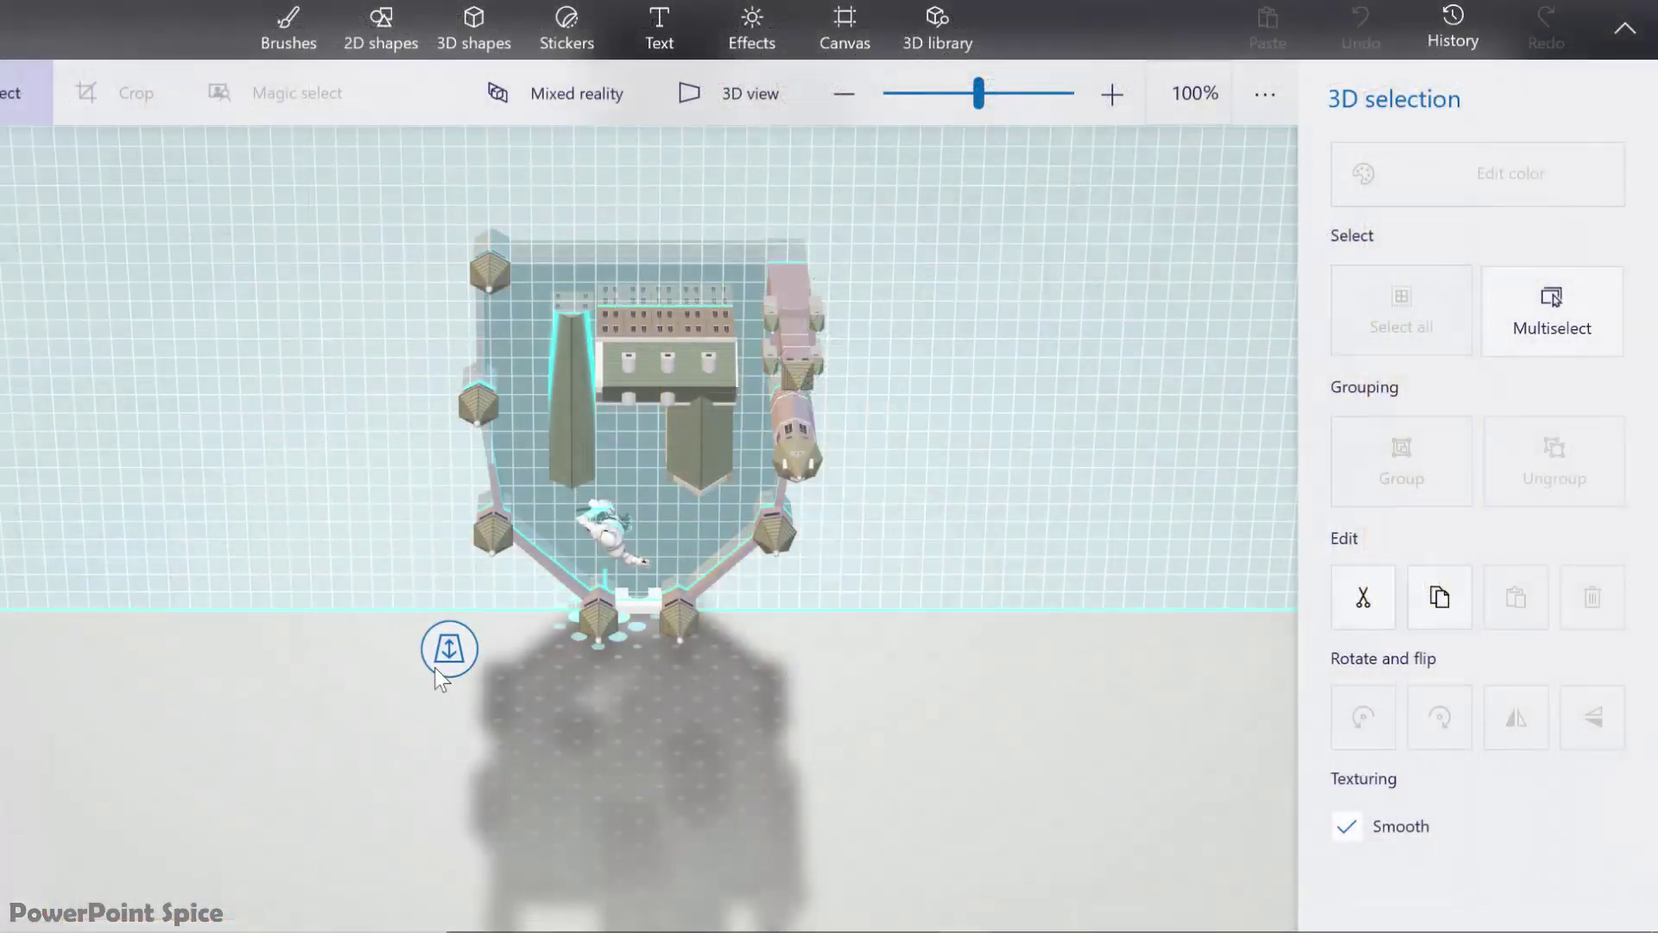
Drag the selected castle pieces slightly deeper and settle them there
left_click_drag(449, 663, 436, 685)
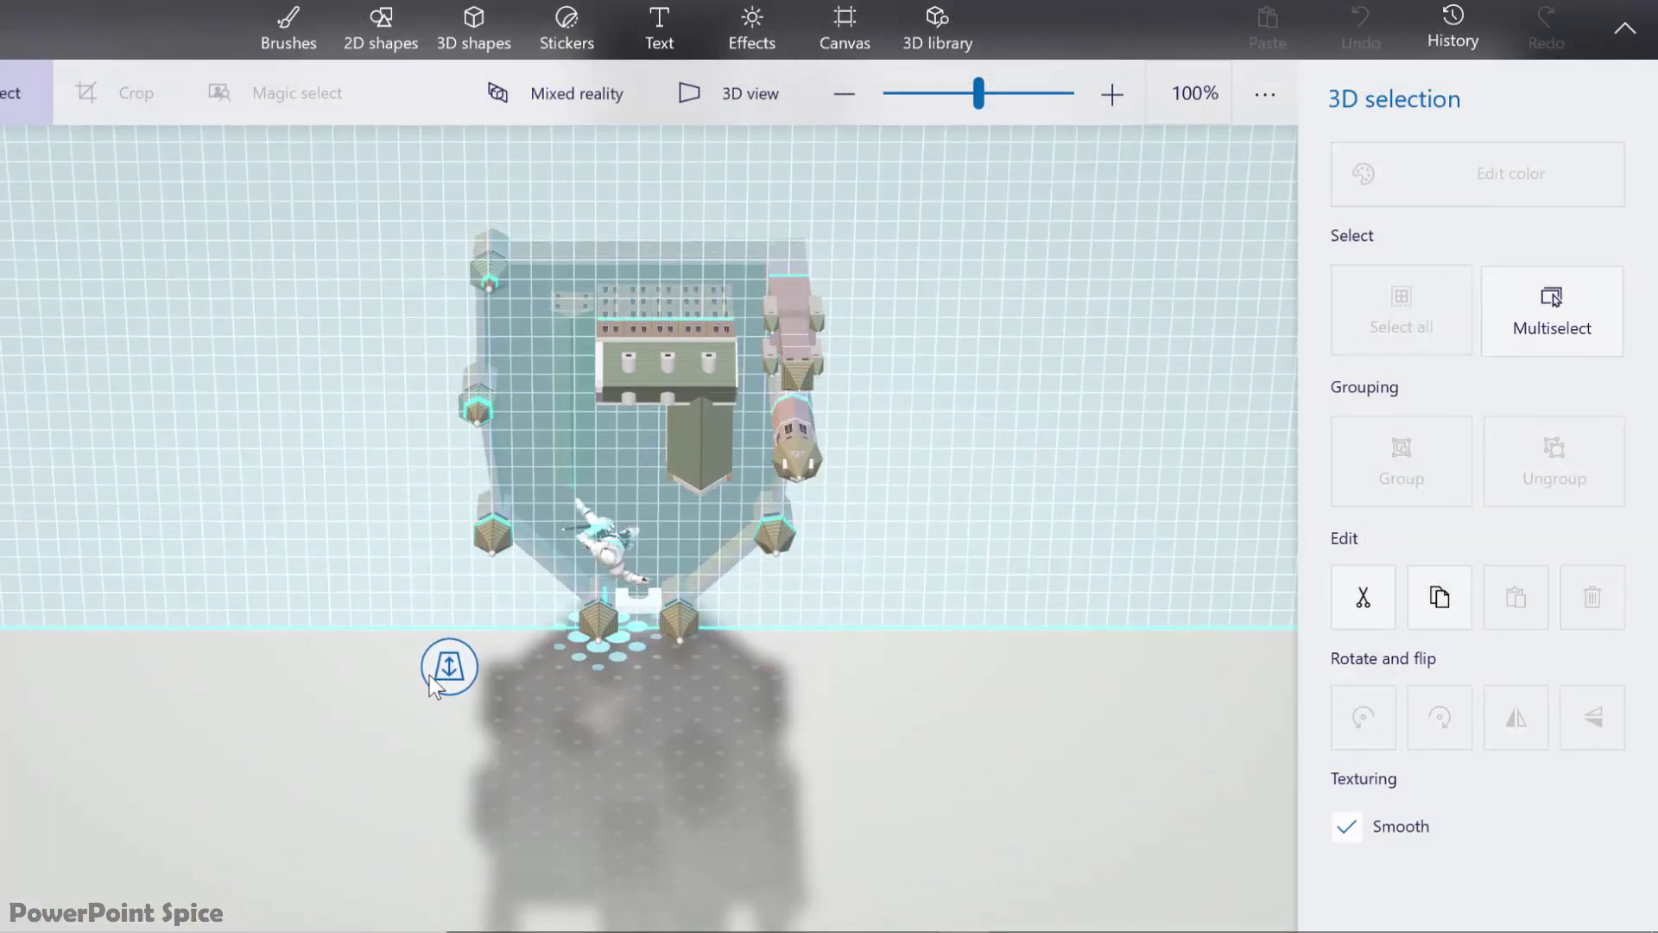
left_click_drag(437, 684, 432, 684)
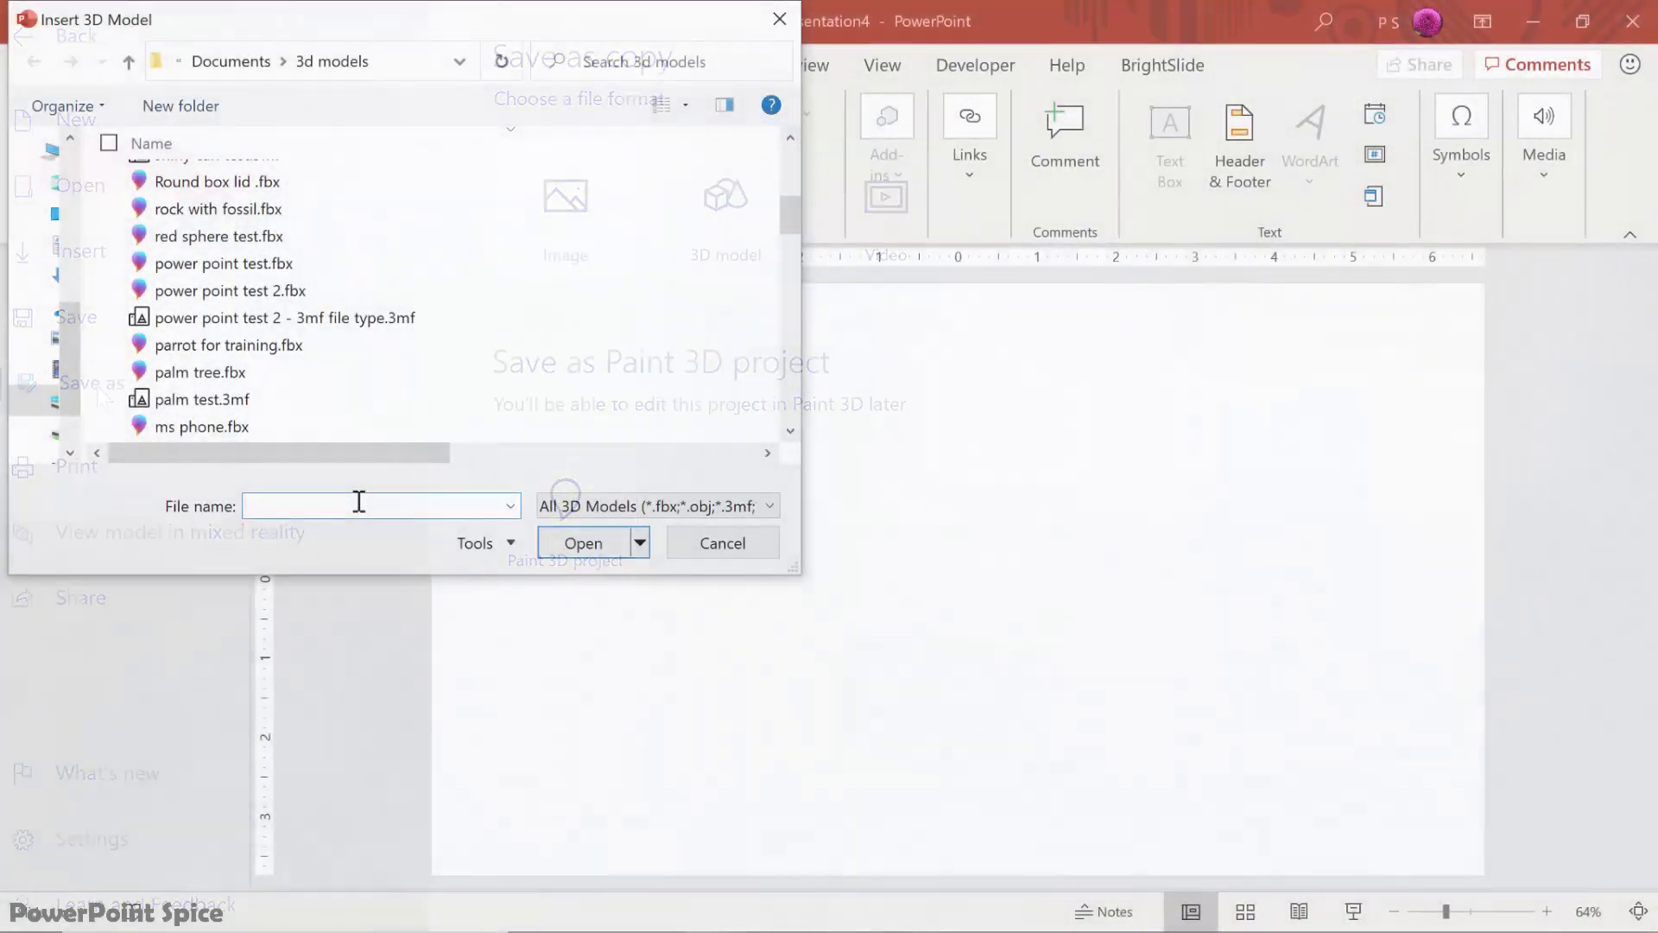
type("knight")
Pick the knight.fbx suggestion in the Insert 3D Model dialog and confirm it
key("Down")
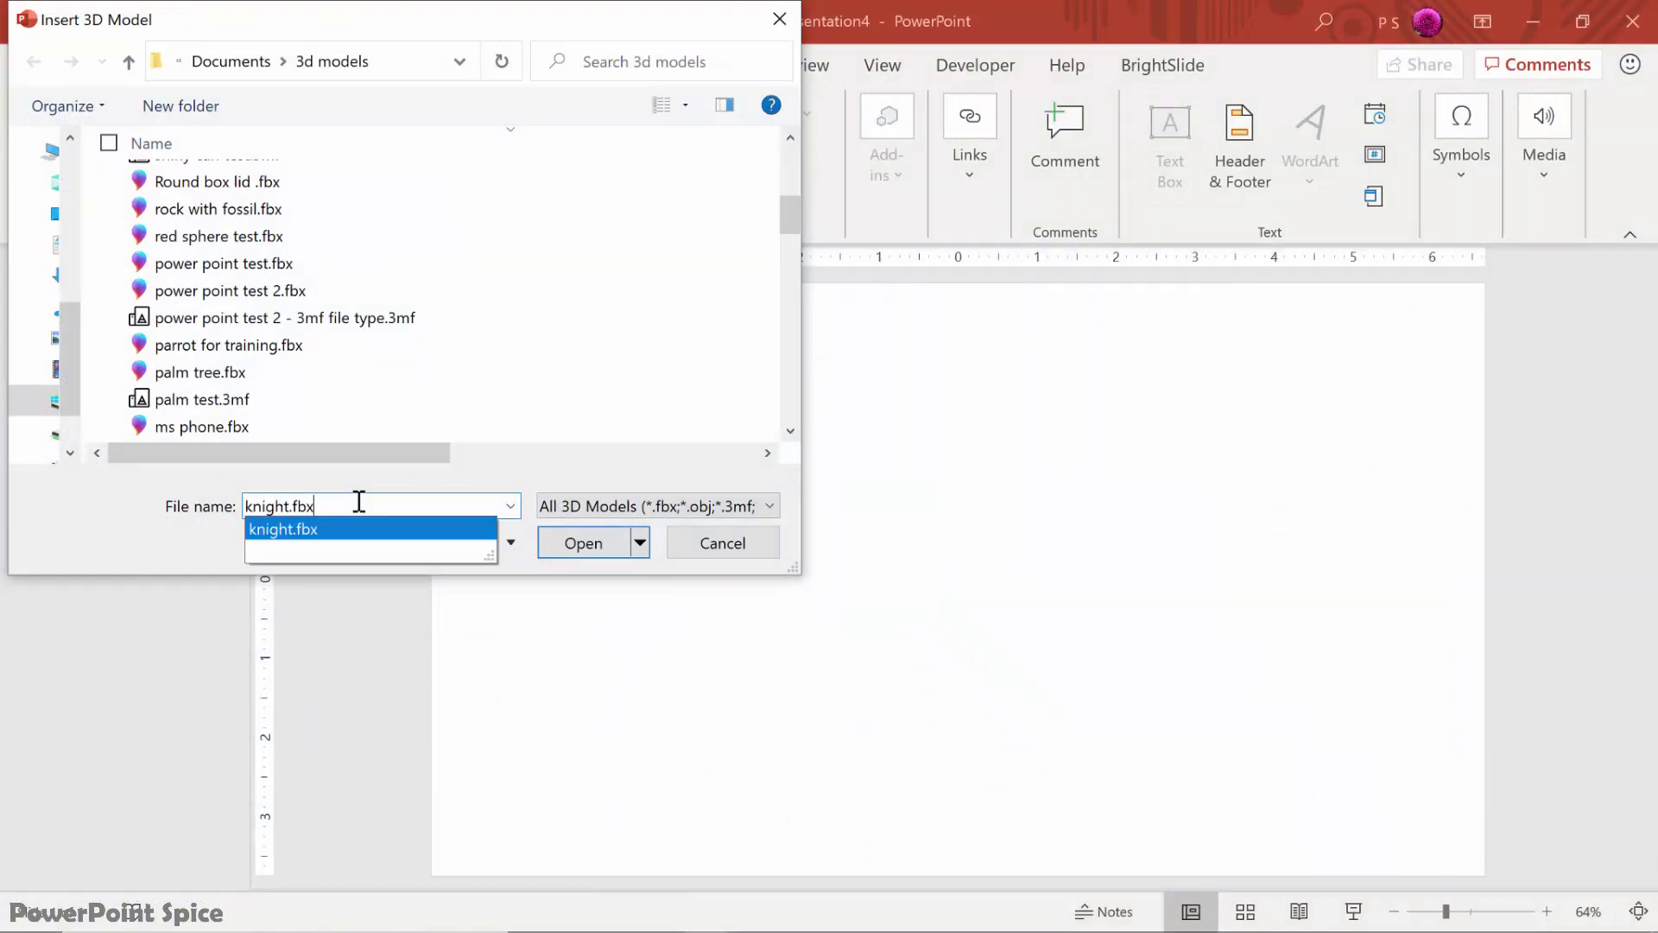
key("Return")
key("Return")
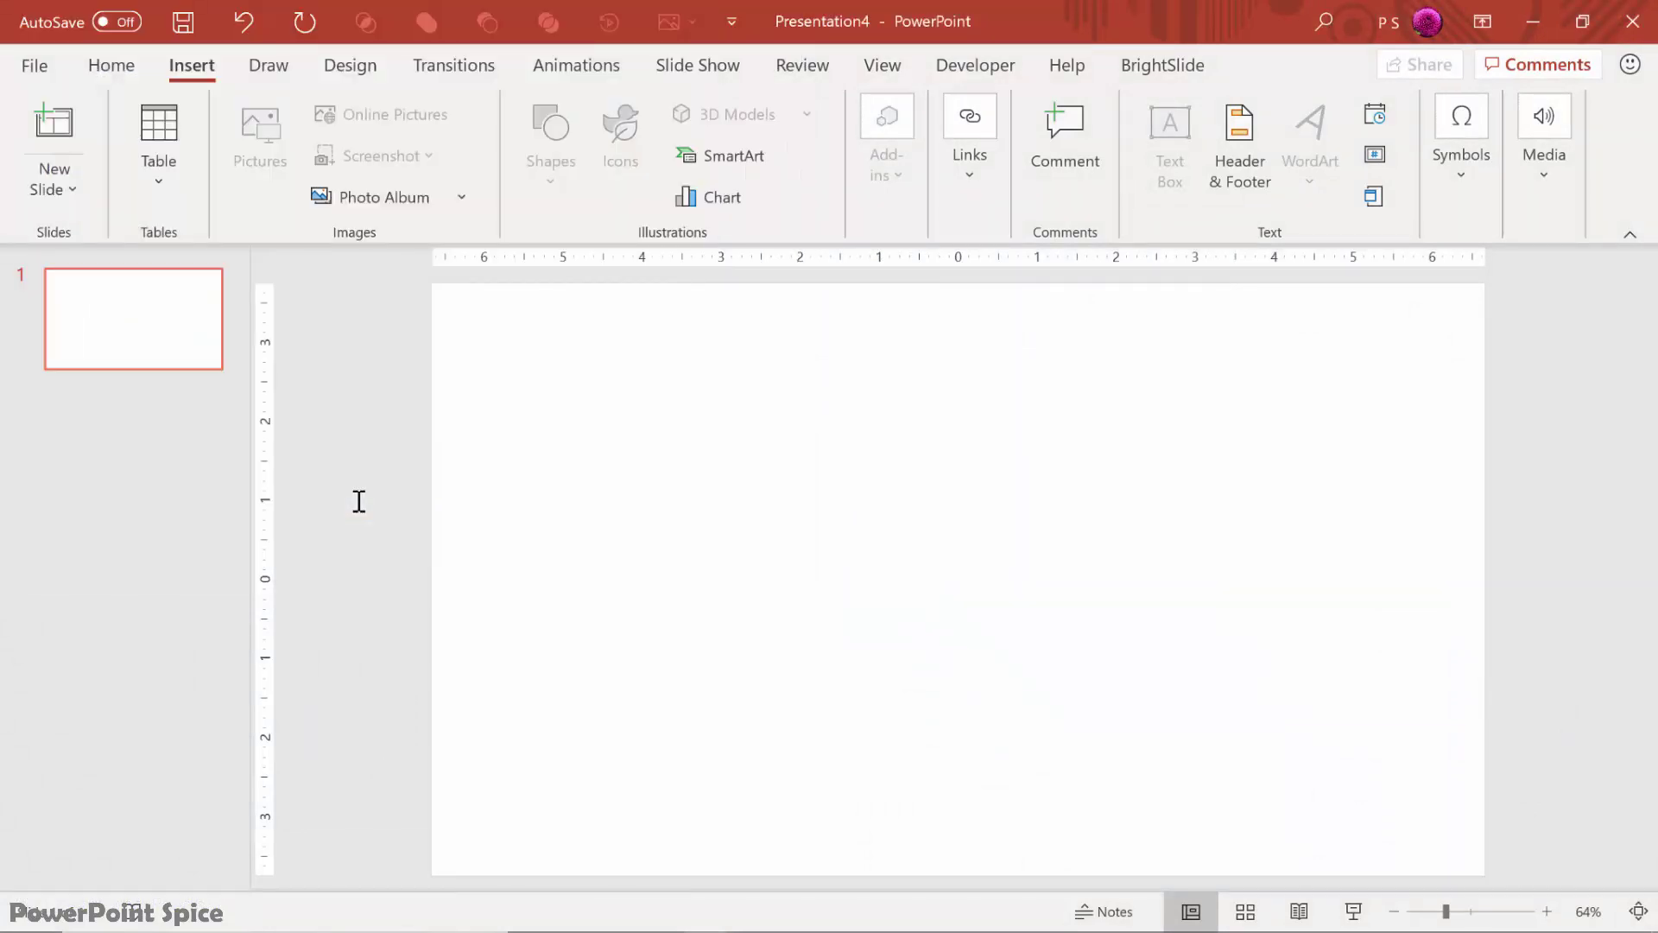